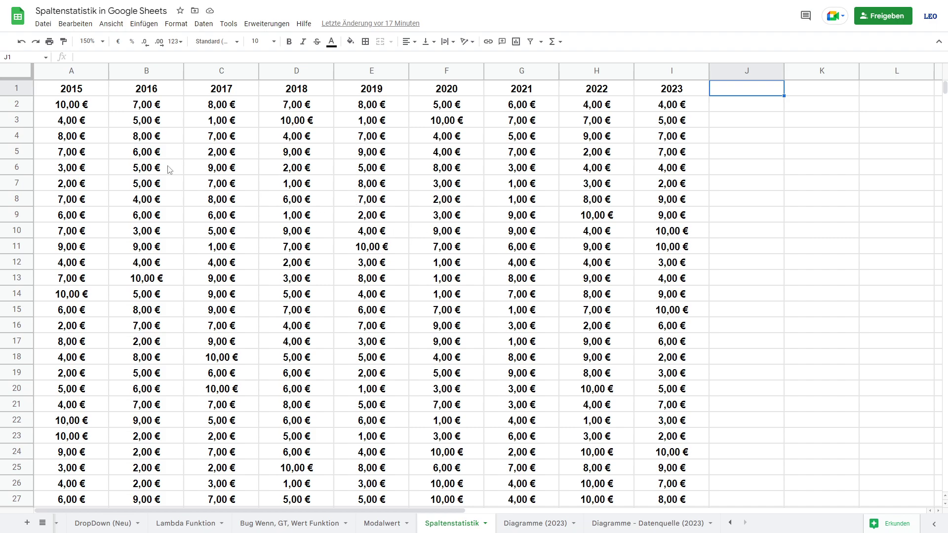
- Select the 2015 column, then its first ten values A2:A11, then cell A2
click(64, 88)
click(80, 73)
click(75, 104)
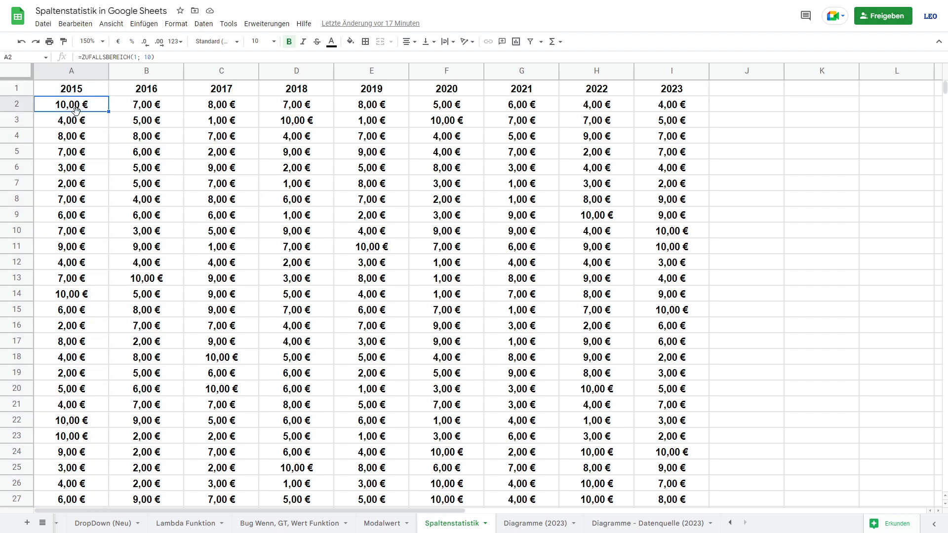
drag(75, 109, 97, 254)
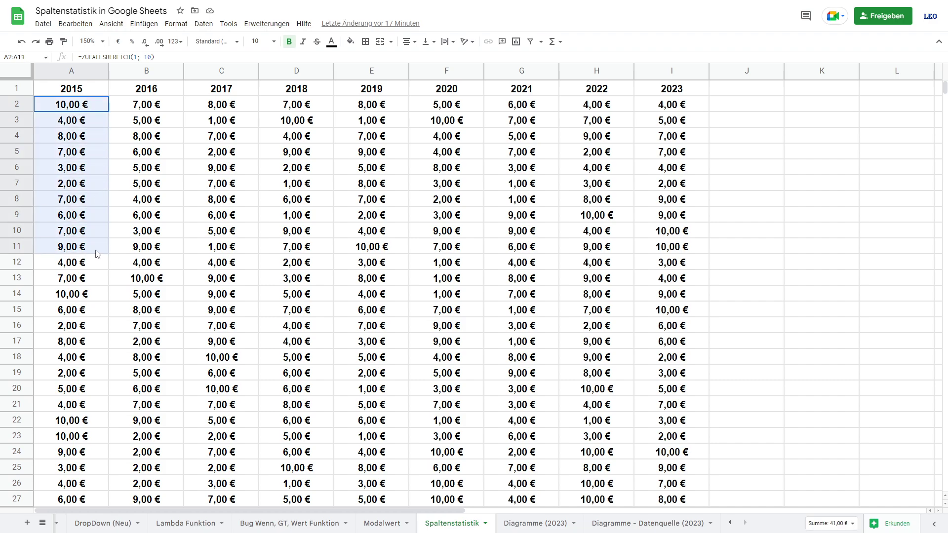
click(81, 109)
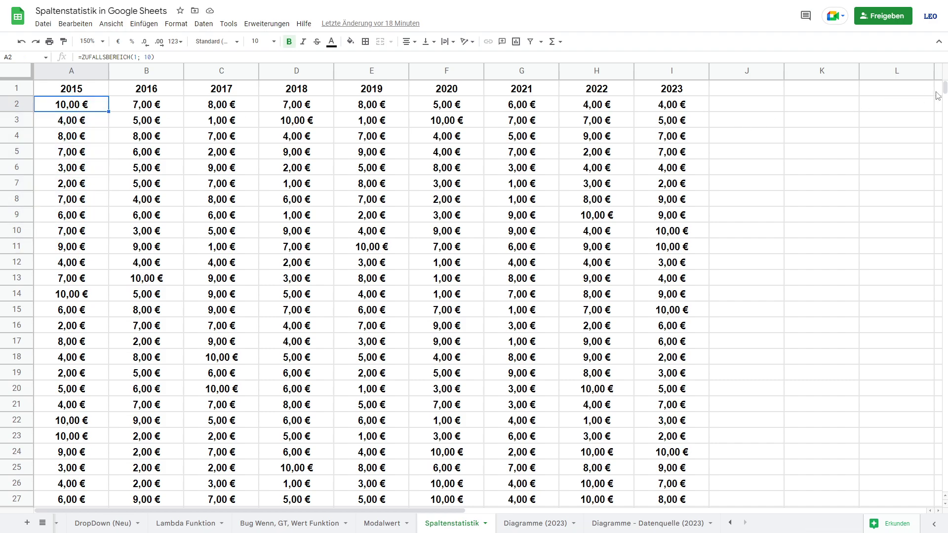
drag(945, 89, 945, 486)
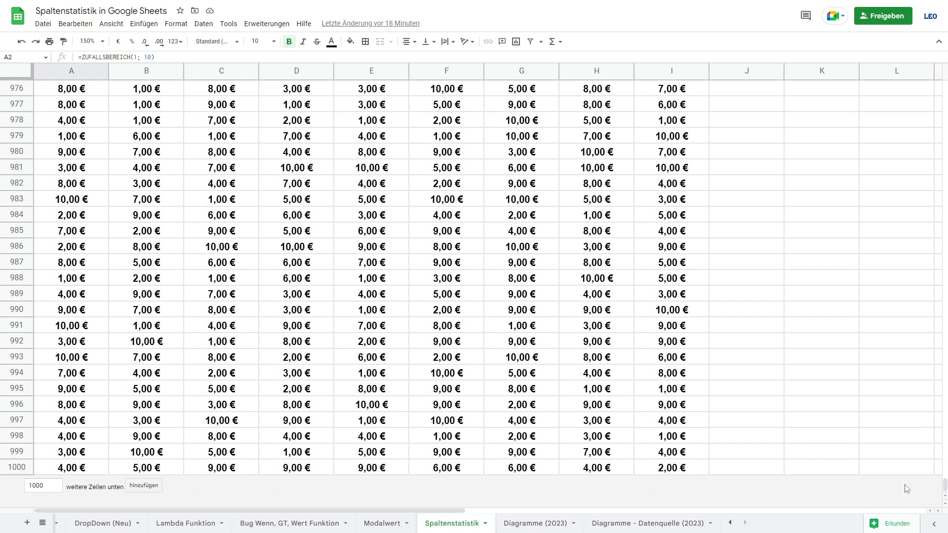
drag(945, 486, 945, 84)
- Select the year header row A1:I1, then cells D4 and D1, ending on 2015 header A1
click(106, 91)
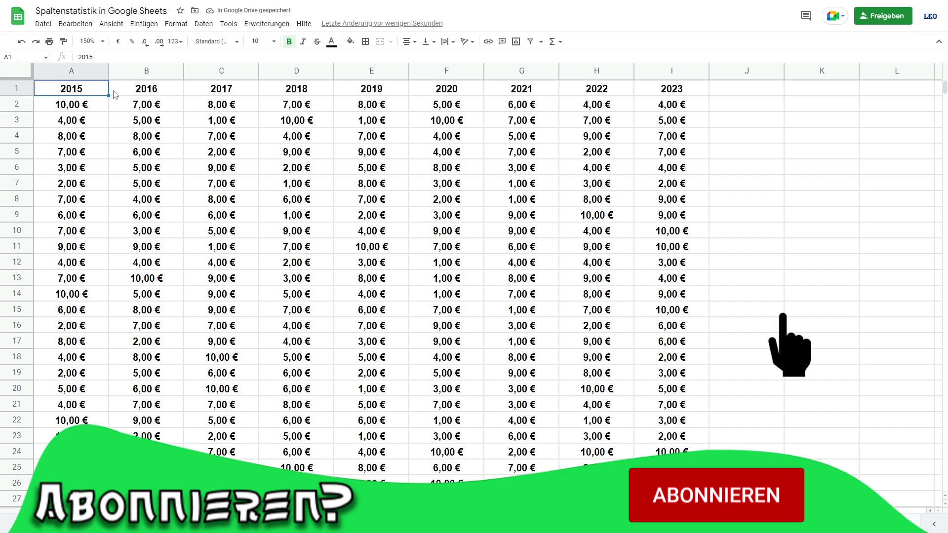
drag(64, 93, 710, 97)
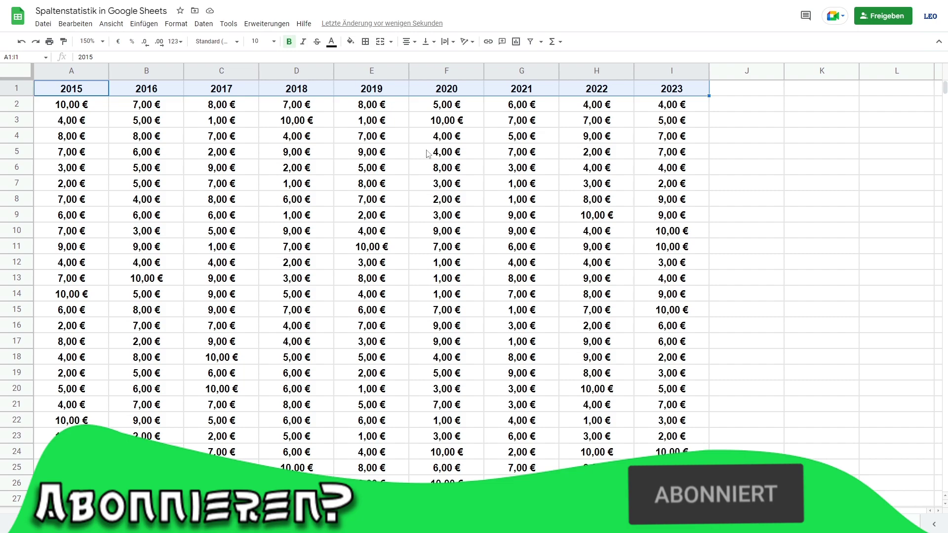
click(304, 140)
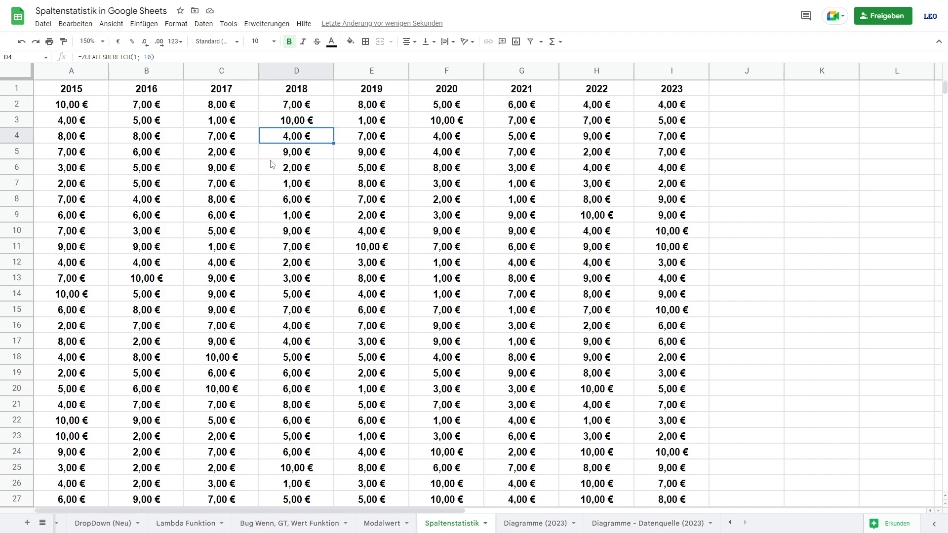
click(317, 102)
click(324, 94)
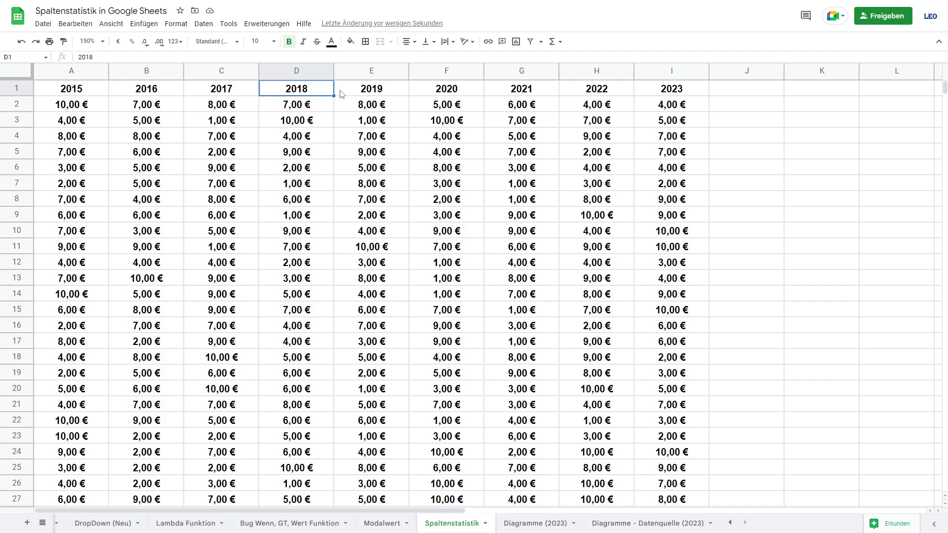
click(90, 93)
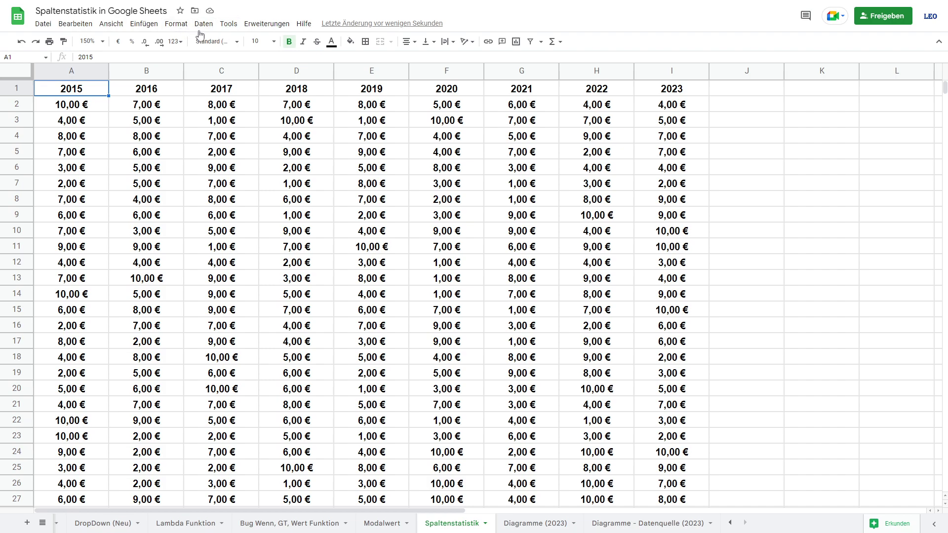
- Open Daten > Spaltenstatistiken, glance at 2016, and return to the 2015 column
click(200, 25)
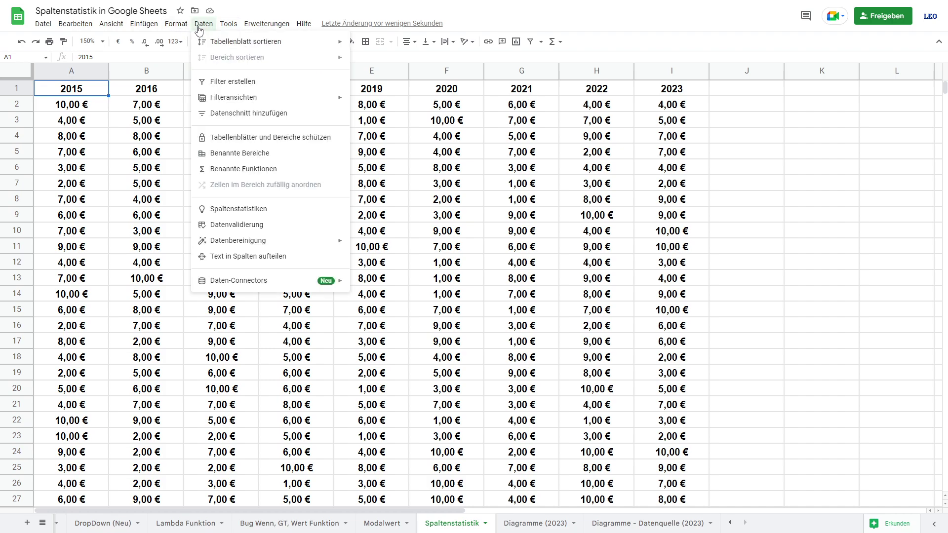
click(236, 209)
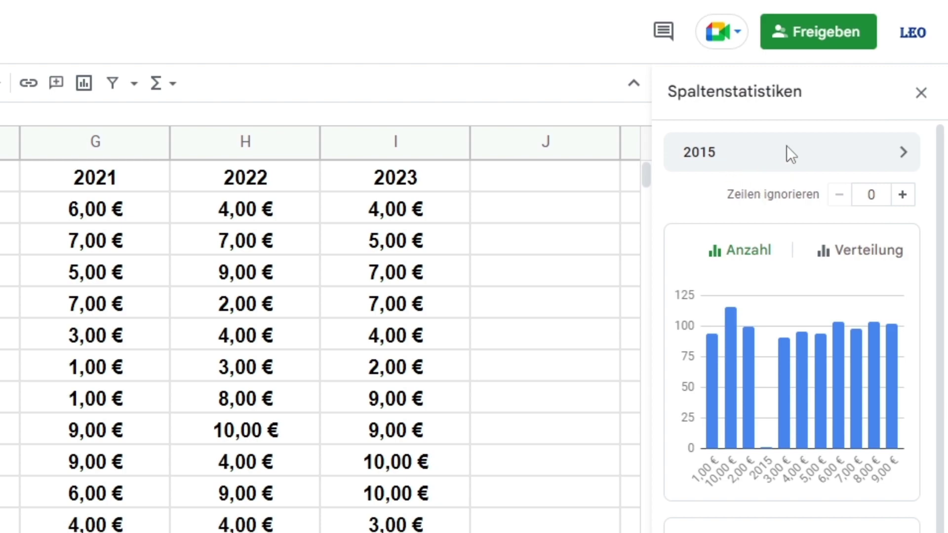
click(902, 152)
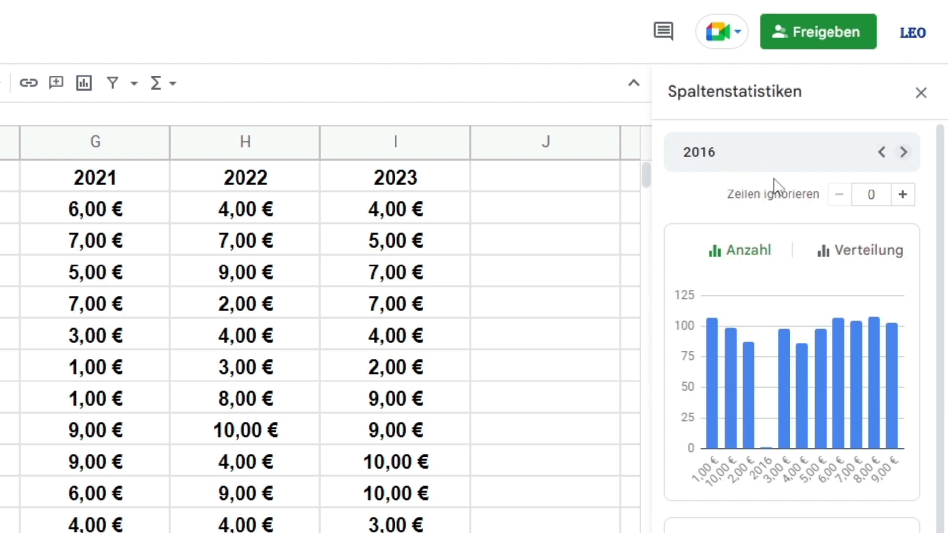
click(876, 153)
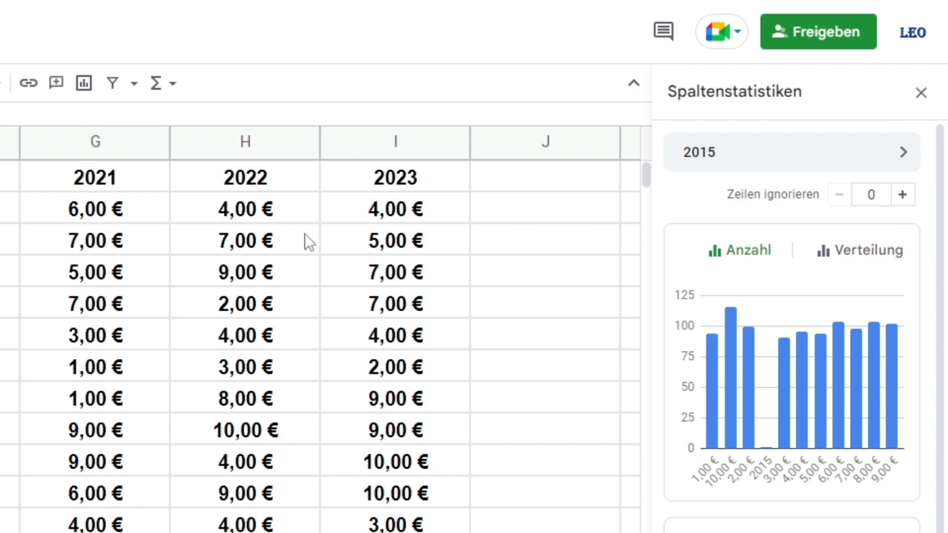
- Page the statistics through 2016 and 2017 back to 2015, and ignore one header row
click(904, 154)
click(882, 152)
click(904, 152)
click(903, 152)
click(882, 153)
click(882, 153)
click(911, 200)
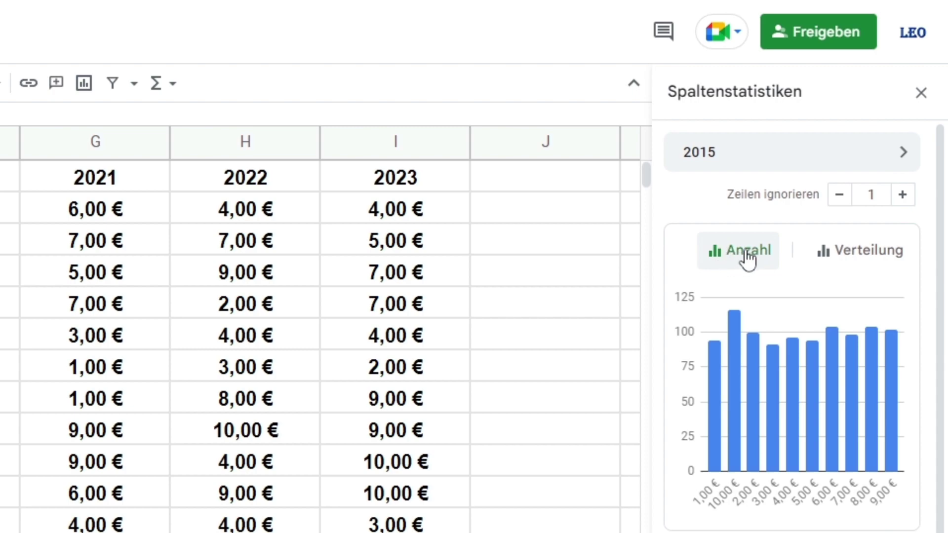
- Switch the 2015 statistics to the Verteilung chart, grouping values into ranges
click(853, 266)
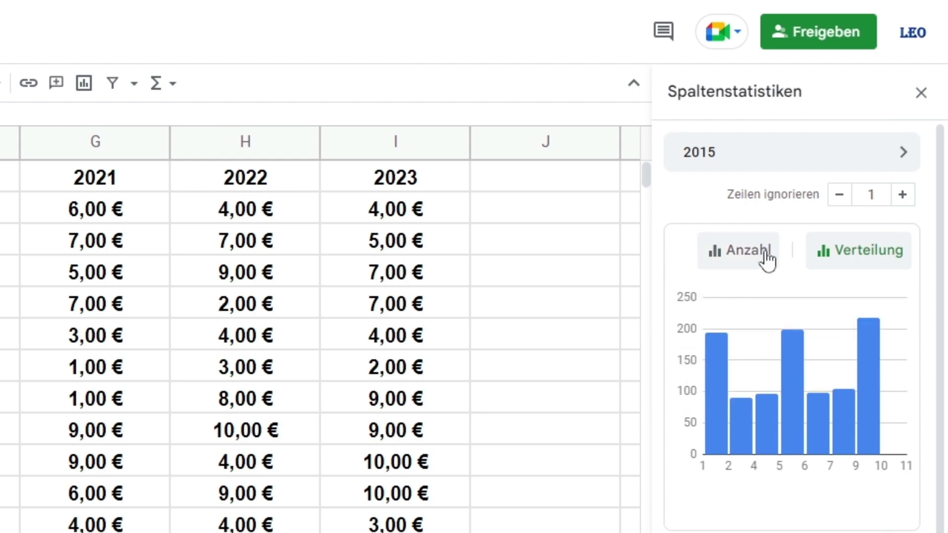
- Return to the Anzahl chart and scroll to the Häufigste list, led by 10,00 € at 116
click(752, 274)
mouse_move(831, 400)
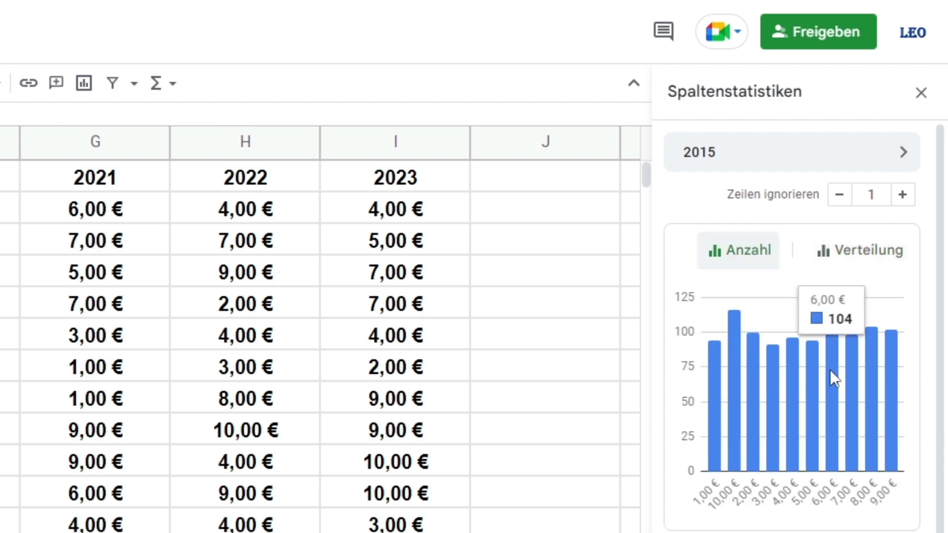
scroll(817, 519, down, 1)
scroll(810, 509, down, 3)
scroll(790, 470, down, 2)
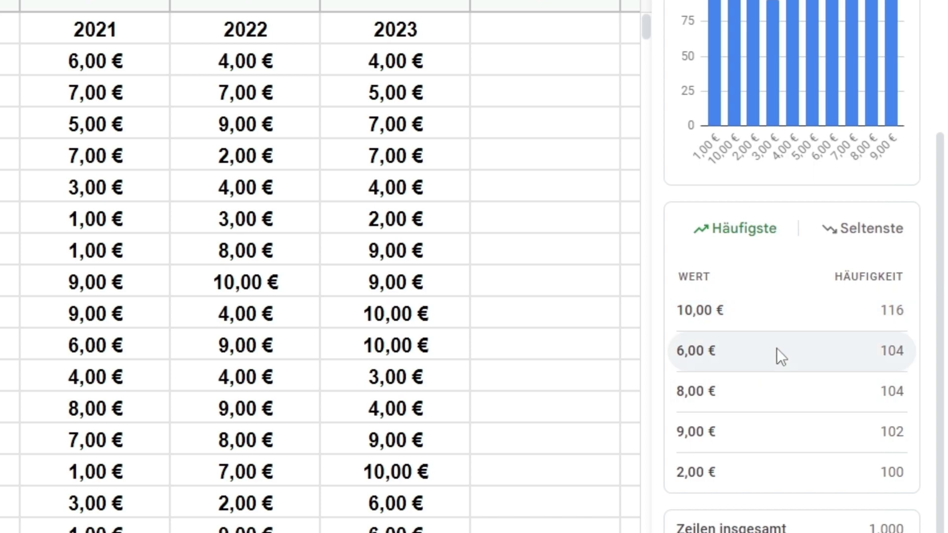
- Switch the statistics to column 2023 and list its rarest values, 2,00 € at 86
scroll(836, 189, up, 4)
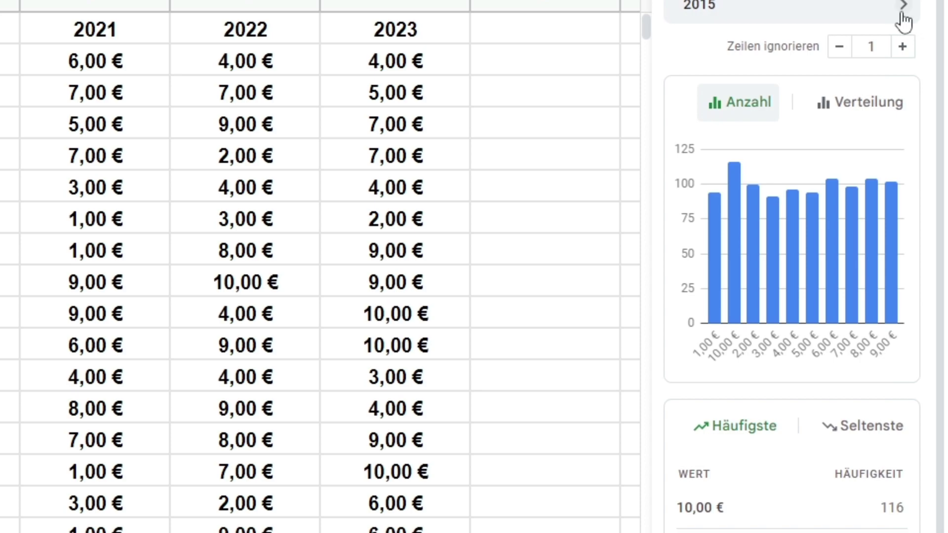
double_click(903, 6)
double_click(904, 6)
triple_click(904, 6)
click(904, 6)
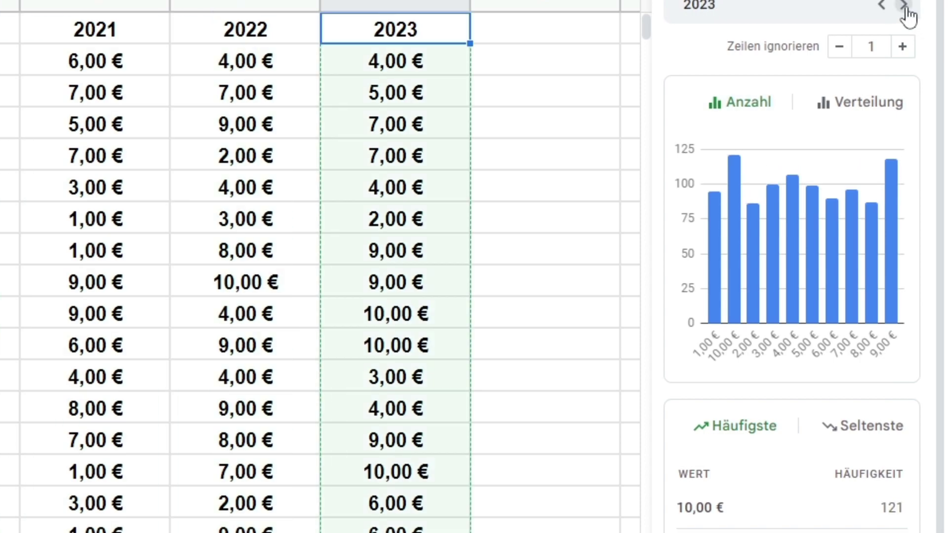
click(904, 6)
click(882, 6)
scroll(785, 420, down, 5)
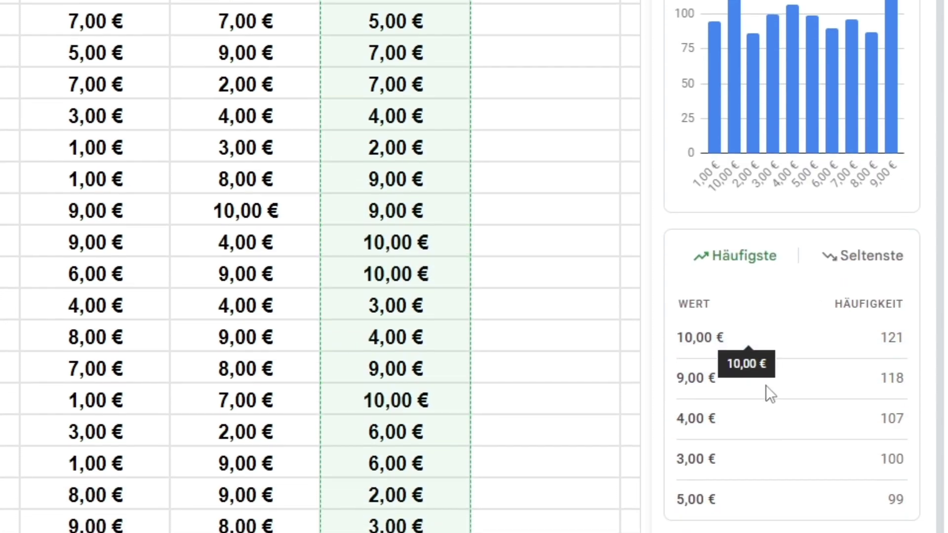
scroll(763, 405, down, 1)
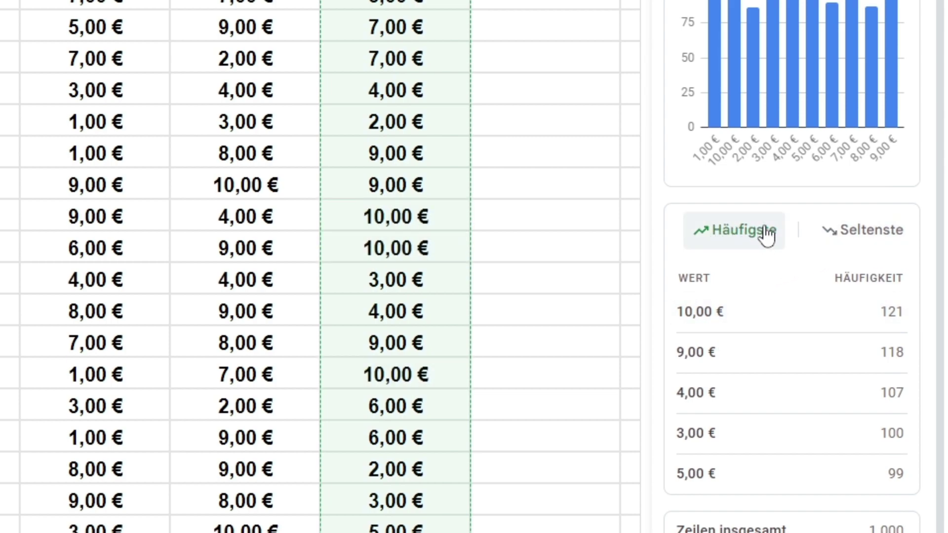
click(862, 232)
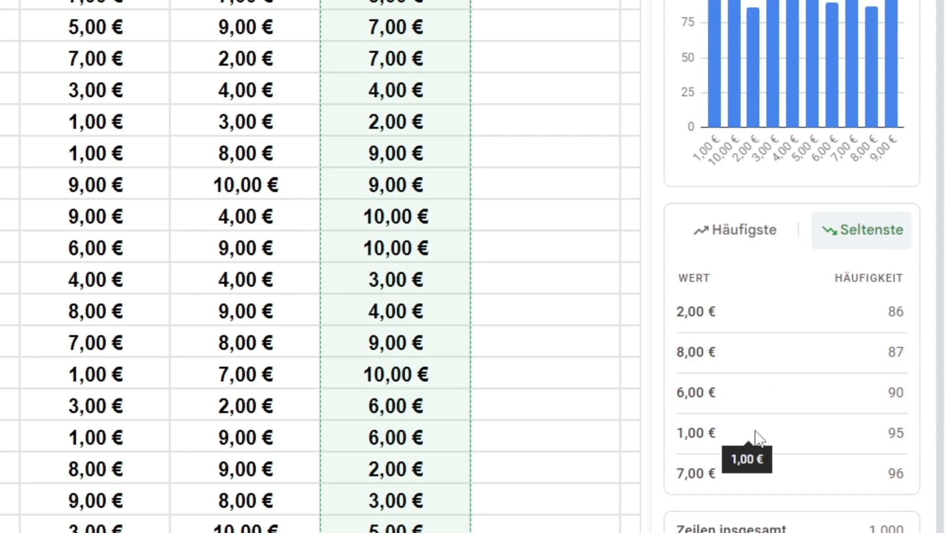
click(746, 233)
- Scroll to the 2023 summary: median 6,00 €, minimum 1,00 €, maximum 10,00 €, 0 empty cells
scroll(748, 242, down, 3)
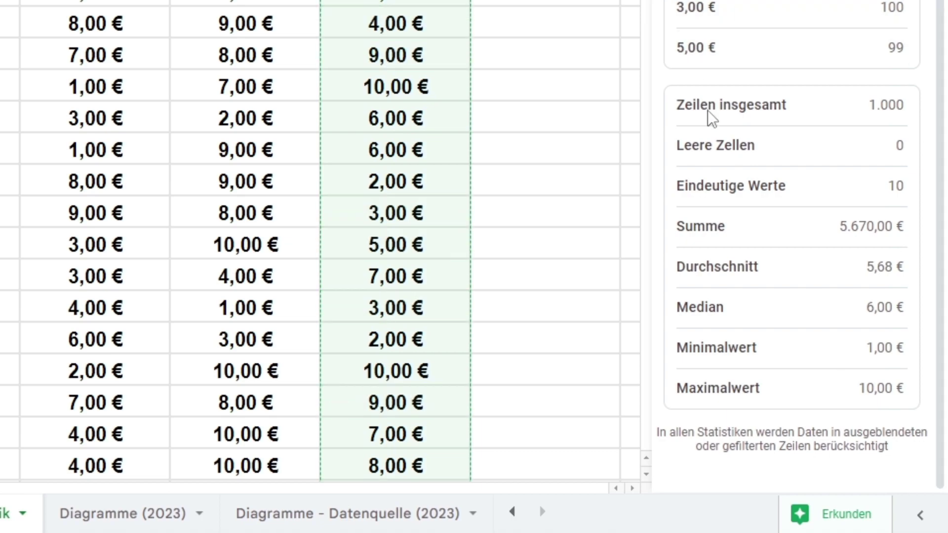
- Step the statistics back to 2016 (sum 5.569,00 €, 8,00 € most frequent), then close the panel
scroll(774, 90, up, 5)
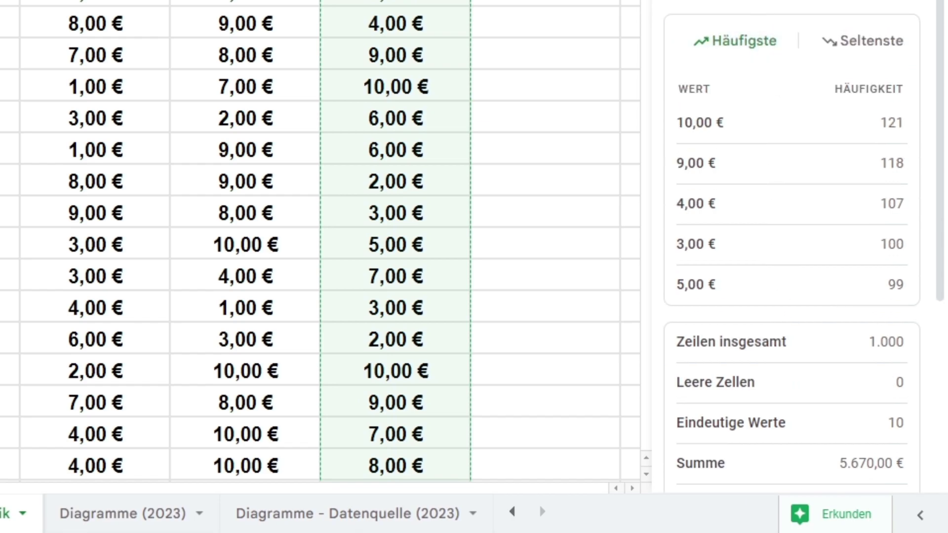
click(245, 247)
click(95, 247)
click(10, 247)
click(1, 247)
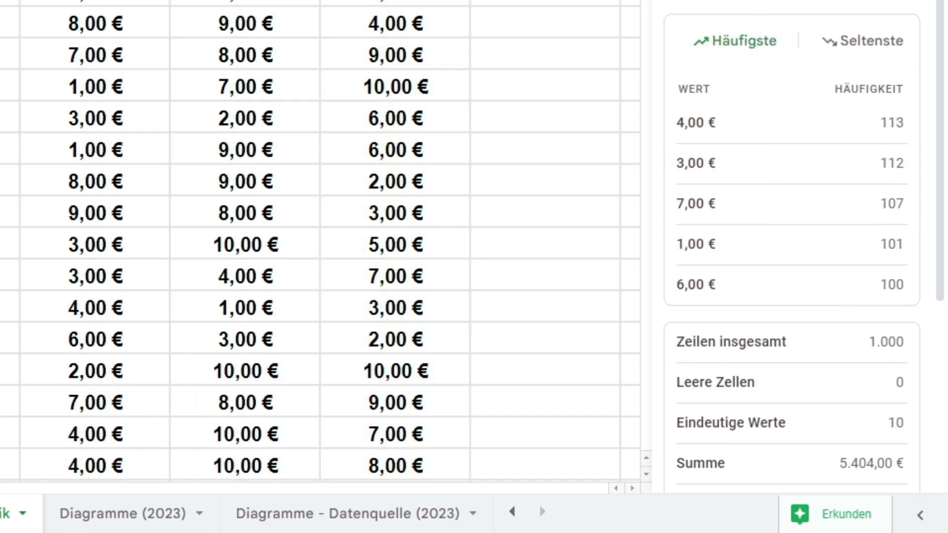
key(Left)
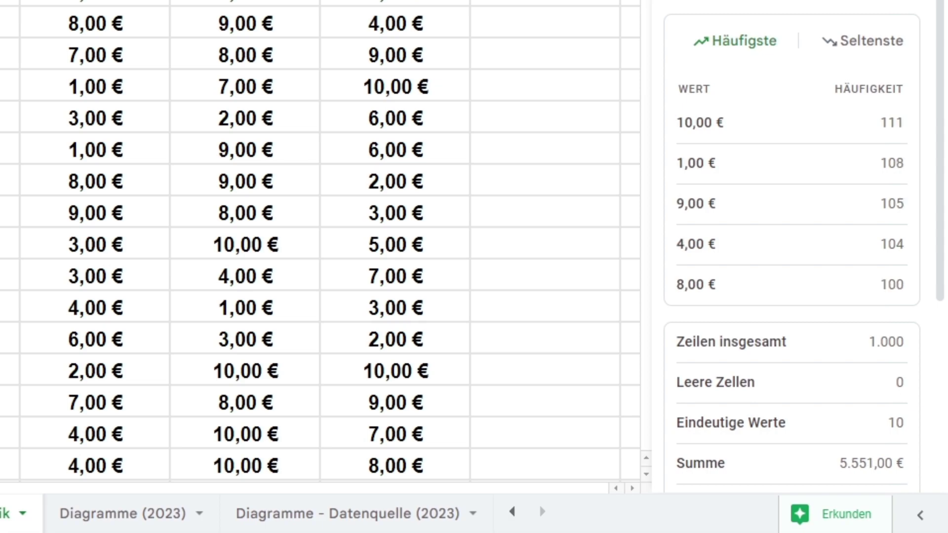
key(Left)
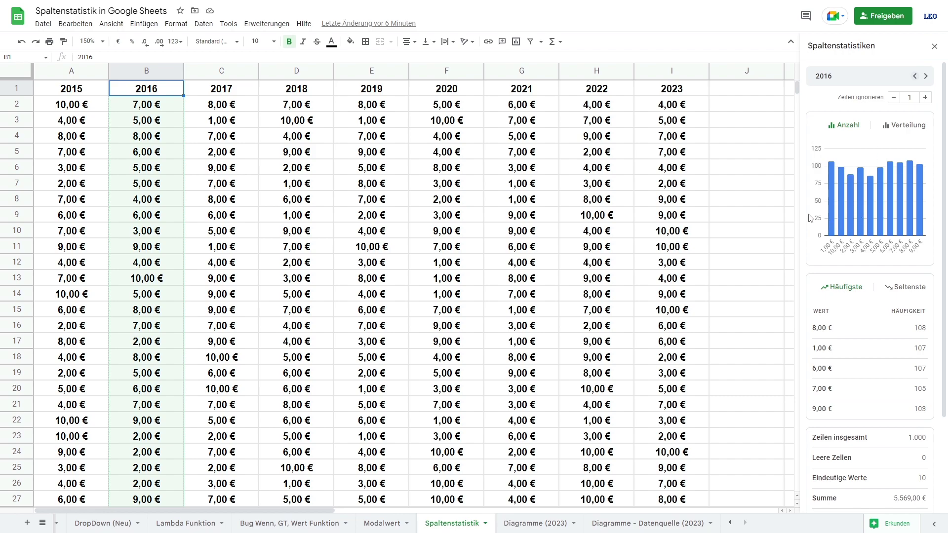
click(932, 47)
- Select cell I5 in the 2023 column of the restored table
click(694, 158)
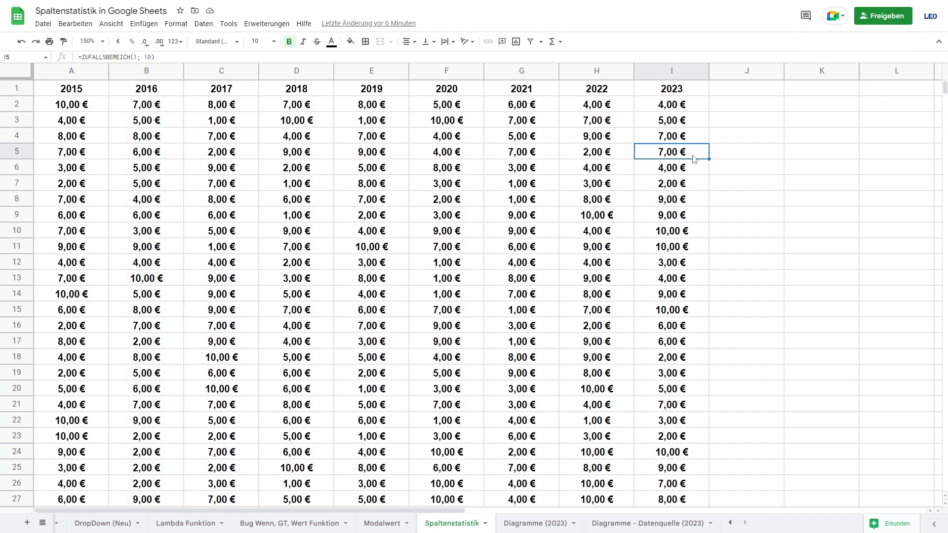